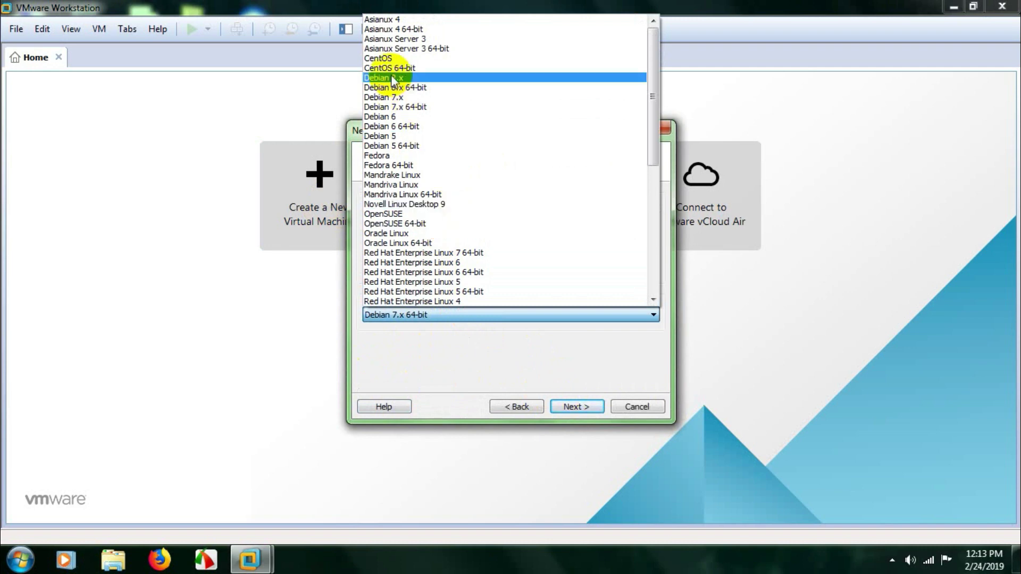
- Choose Debian 8.x as the guest operating system version and name the virtual machine "kali linux"
left_click(391, 77)
left_click(569, 407)
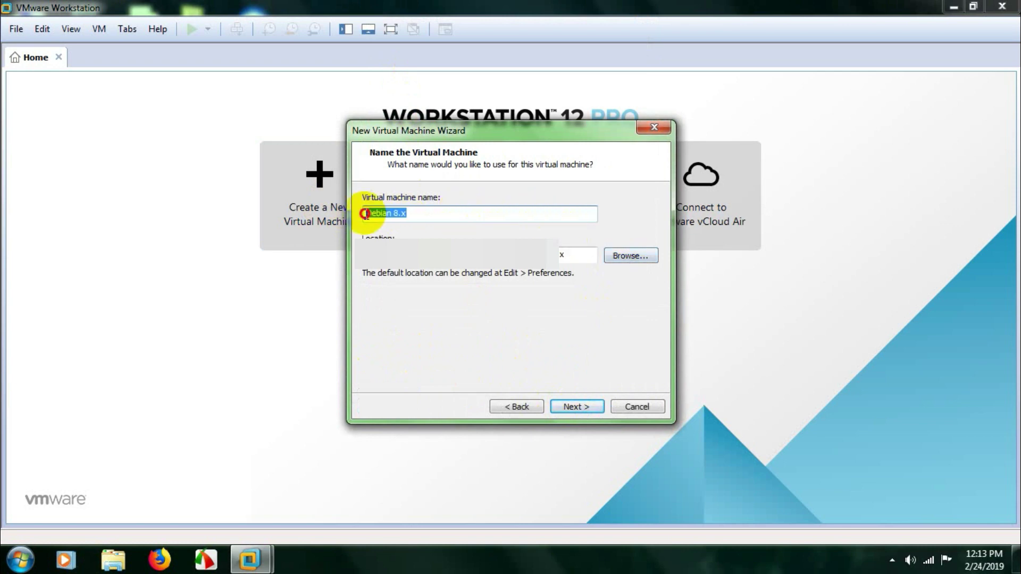
type("kal")
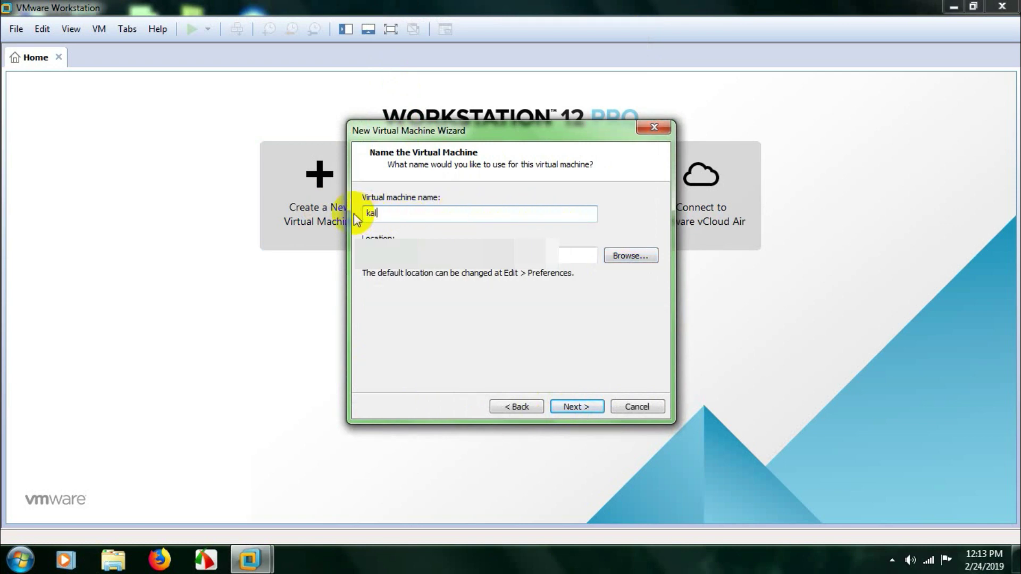
type("i linux")
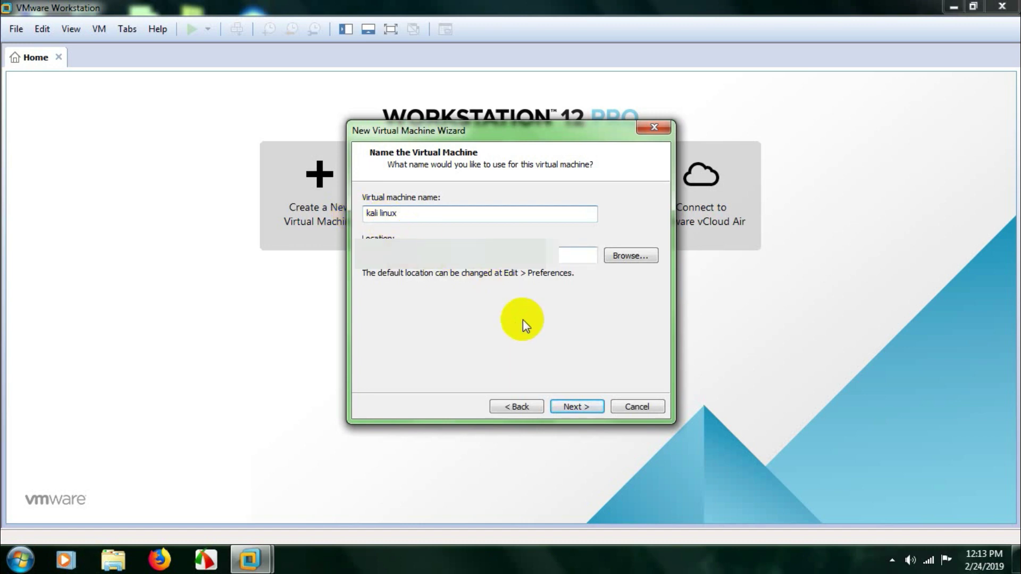
left_click(574, 407)
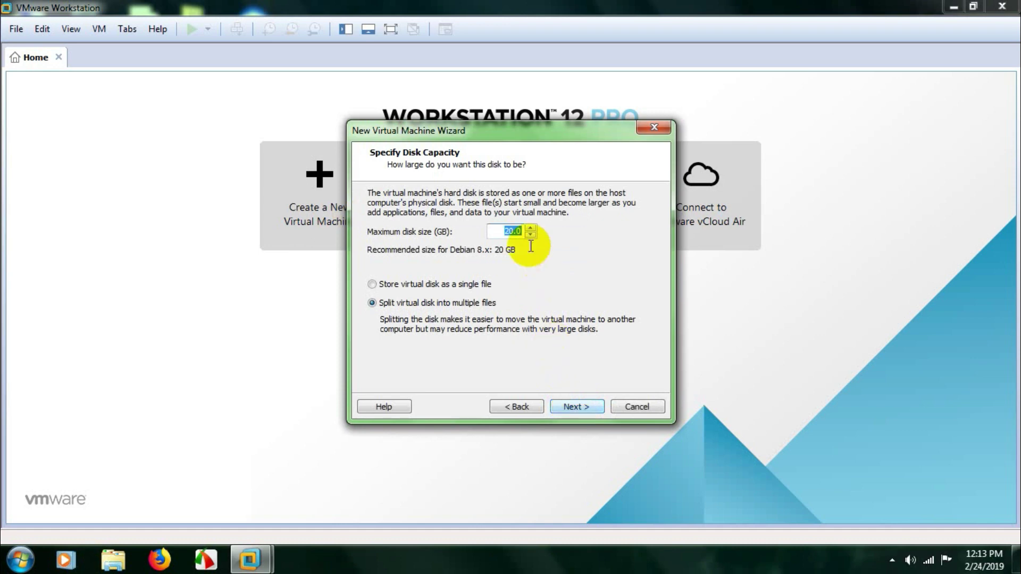
- Set the maximum disk size to 10 GB, keeping the disk split into multiple files, and finish creating the virtual machine
left_click(506, 230)
double_click(508, 230)
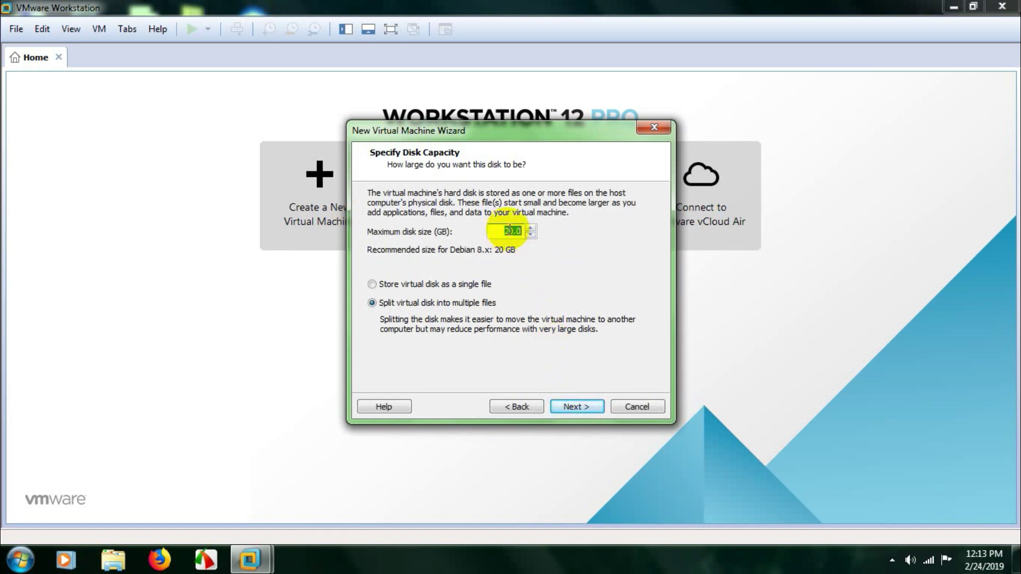
type("10")
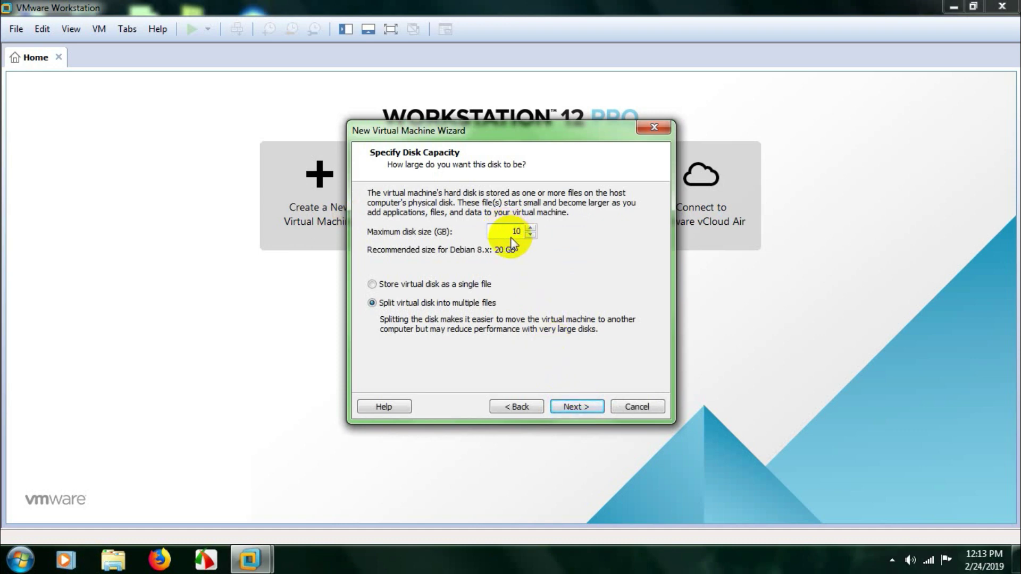
left_click(575, 407)
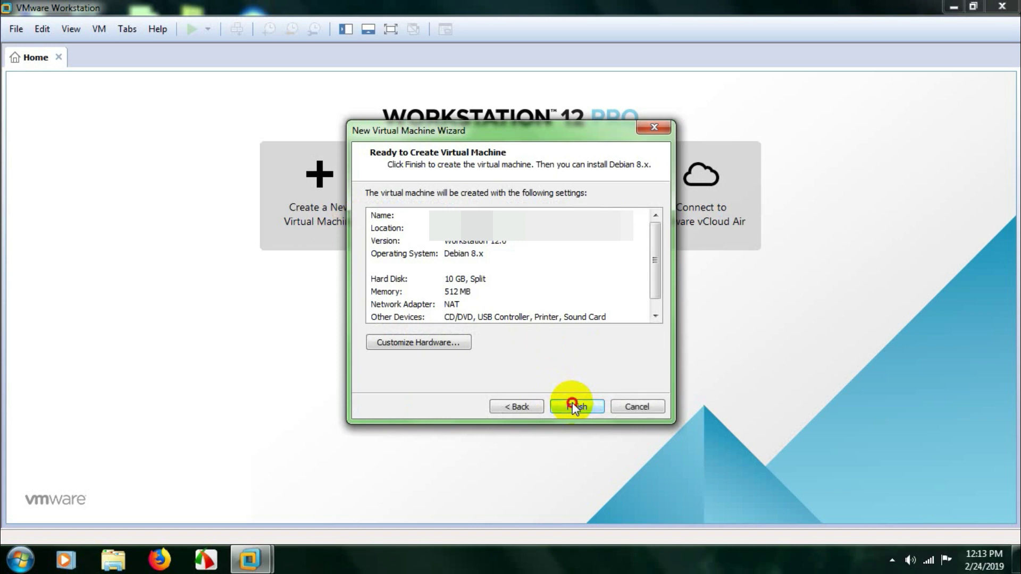
left_click(572, 406)
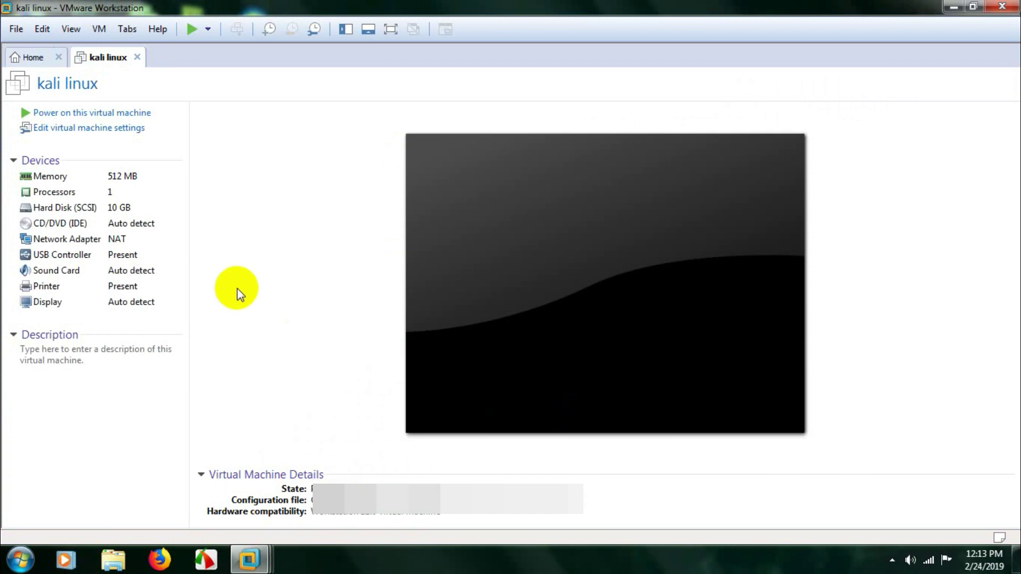
- Set the virtual machine's CD/DVD drive to use the ISO image kali-linux-2016.2-amd64.iso
left_click(117, 226)
double_click(118, 226)
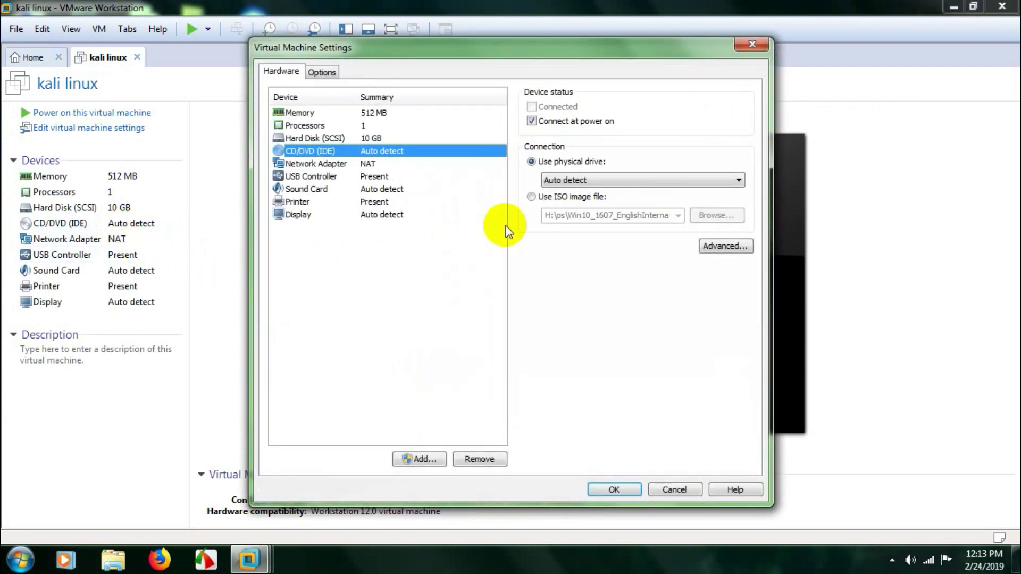
left_click(531, 197)
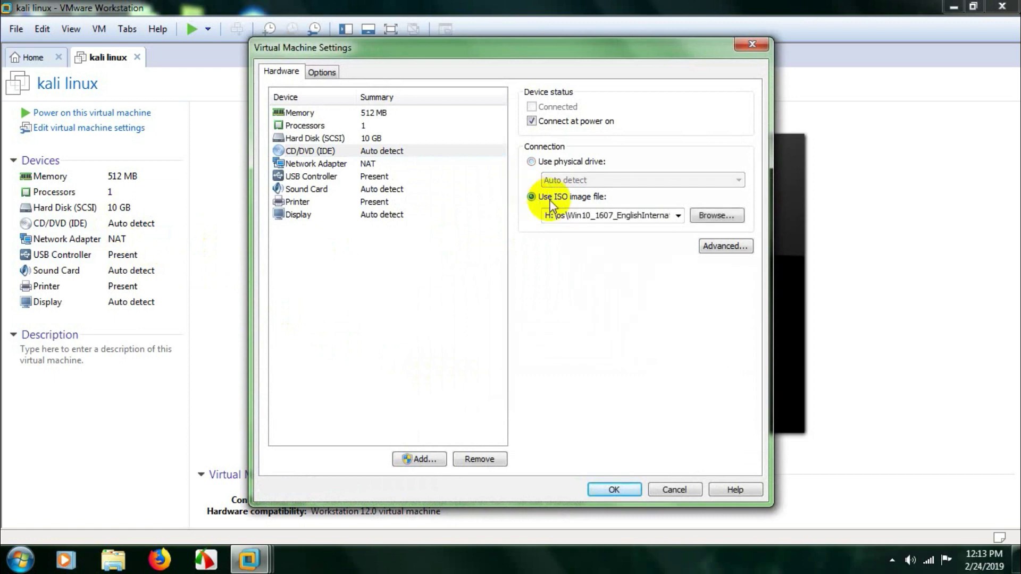
left_click(717, 217)
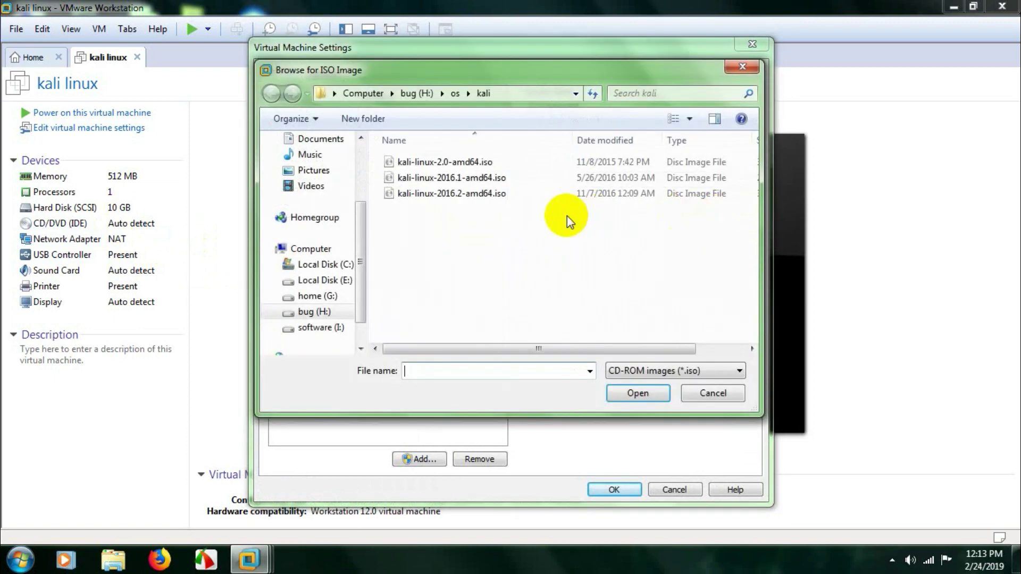
left_click(503, 193)
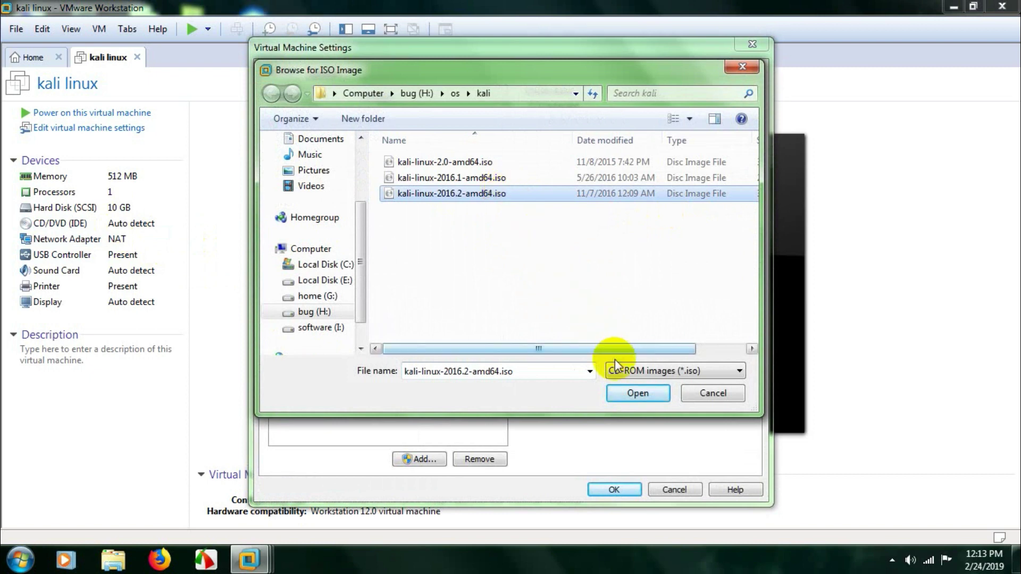
left_click(627, 392)
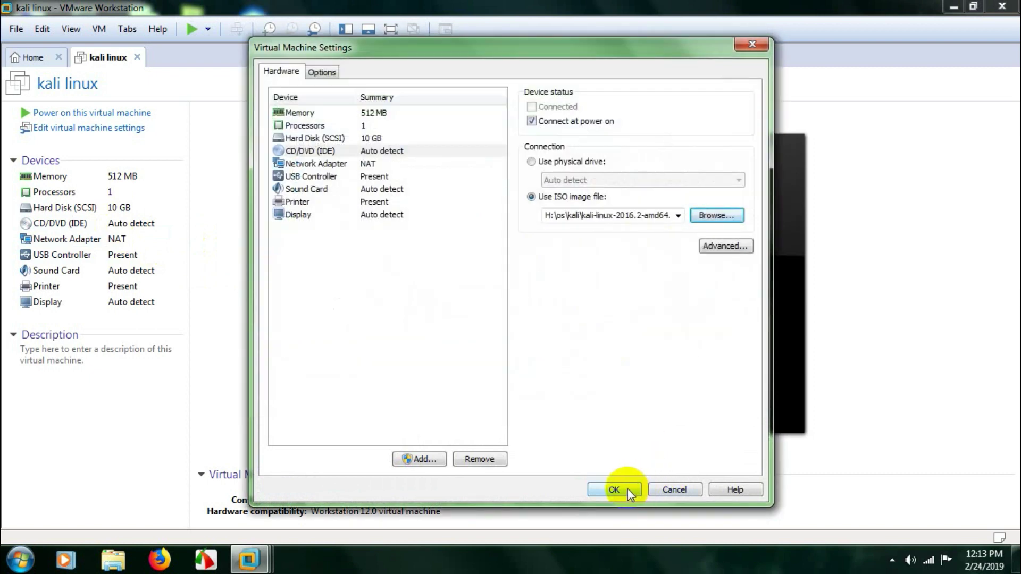
left_click(614, 490)
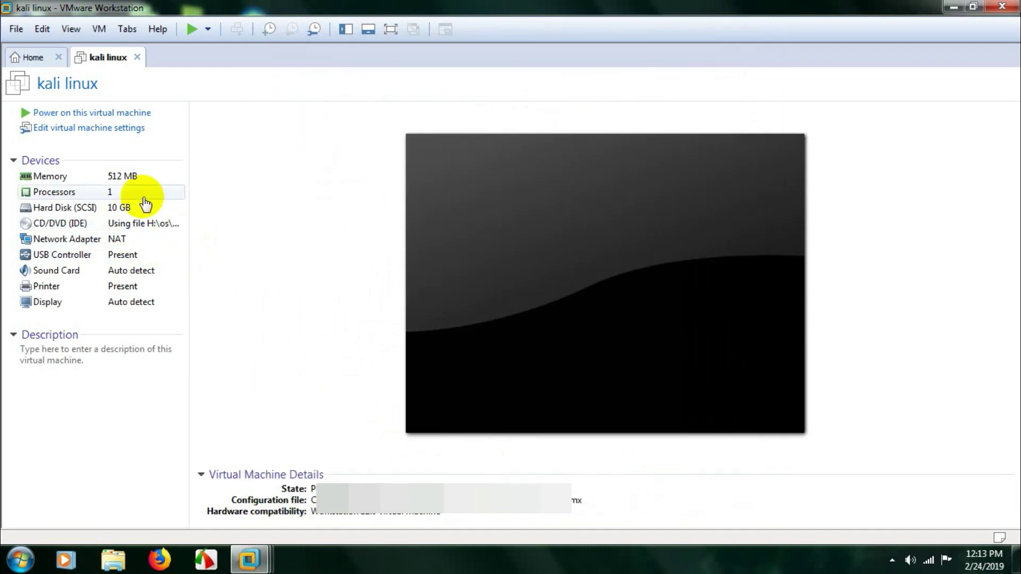
- Set the virtual machine's memory to 1024 MB and save the settings
double_click(127, 192)
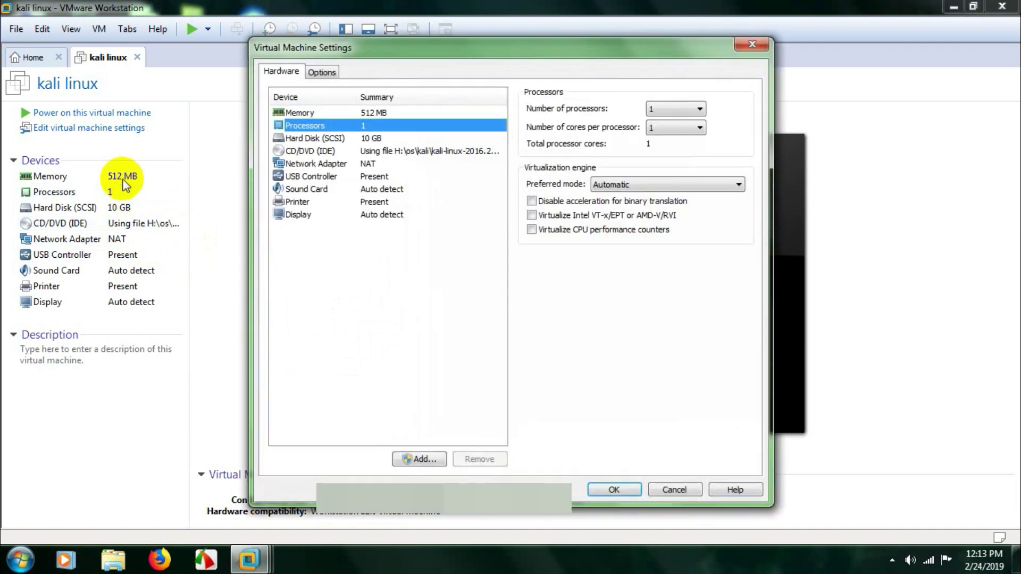
left_click(365, 112)
left_click(573, 263)
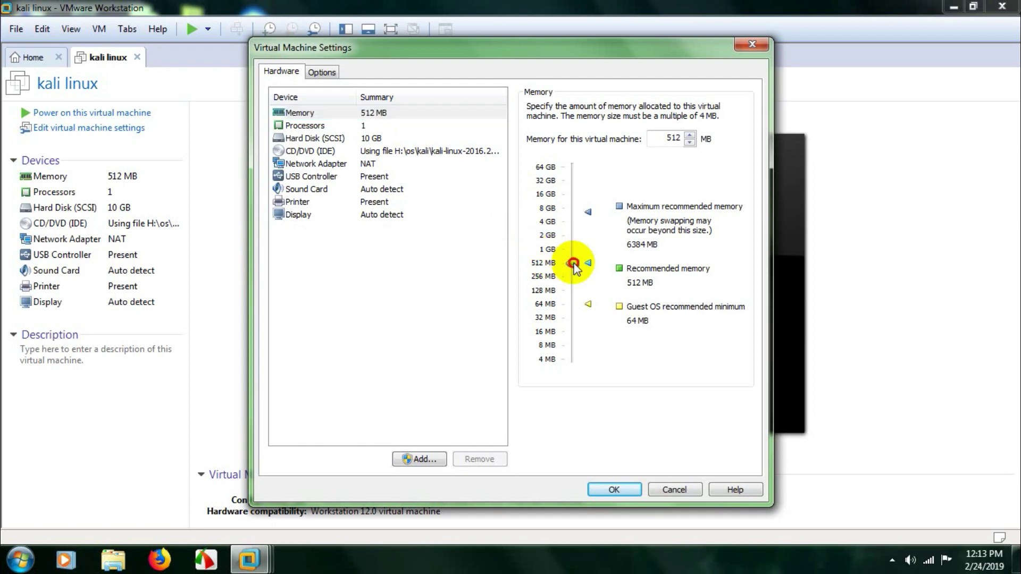
left_click_drag(574, 266, 574, 250)
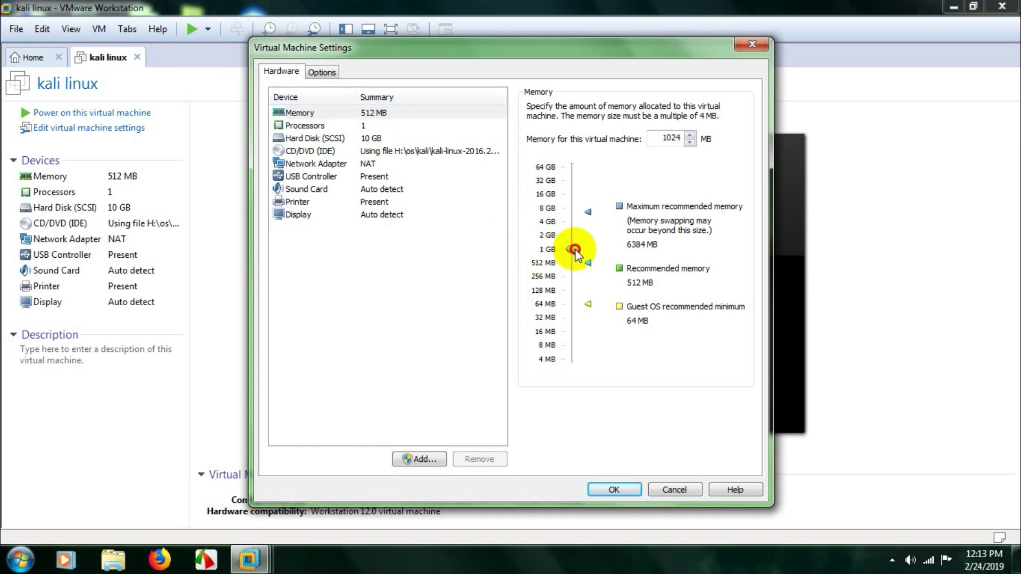
left_click(633, 487)
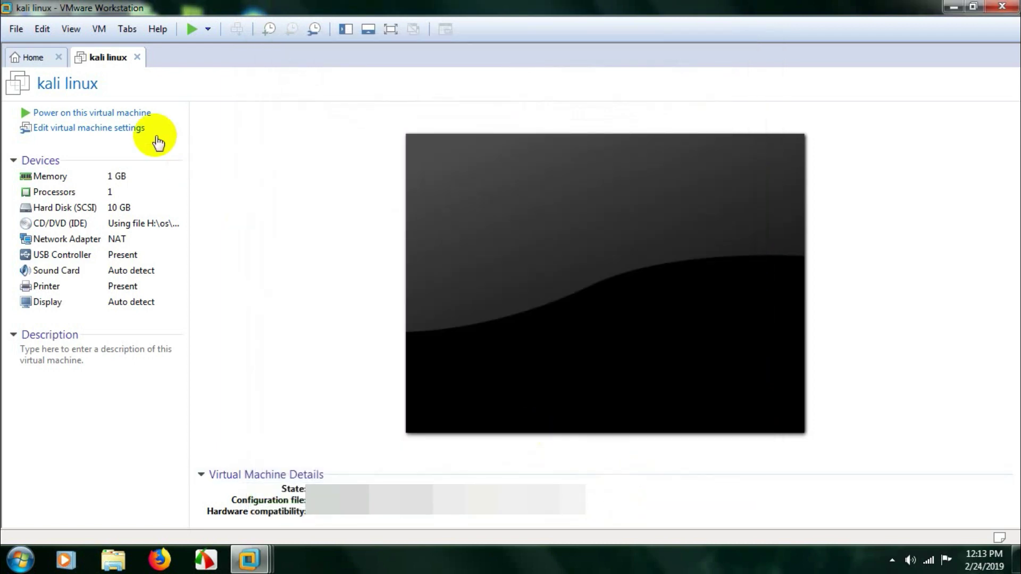
- Power on the kali linux virtual machine and start the Graphical install from its boot menu
left_click(112, 114)
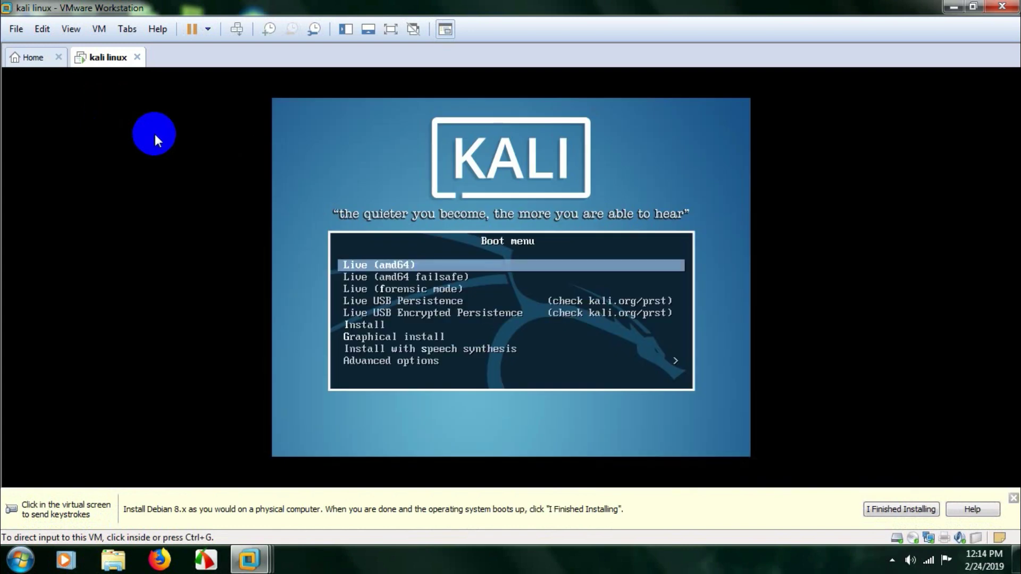
left_click(308, 278)
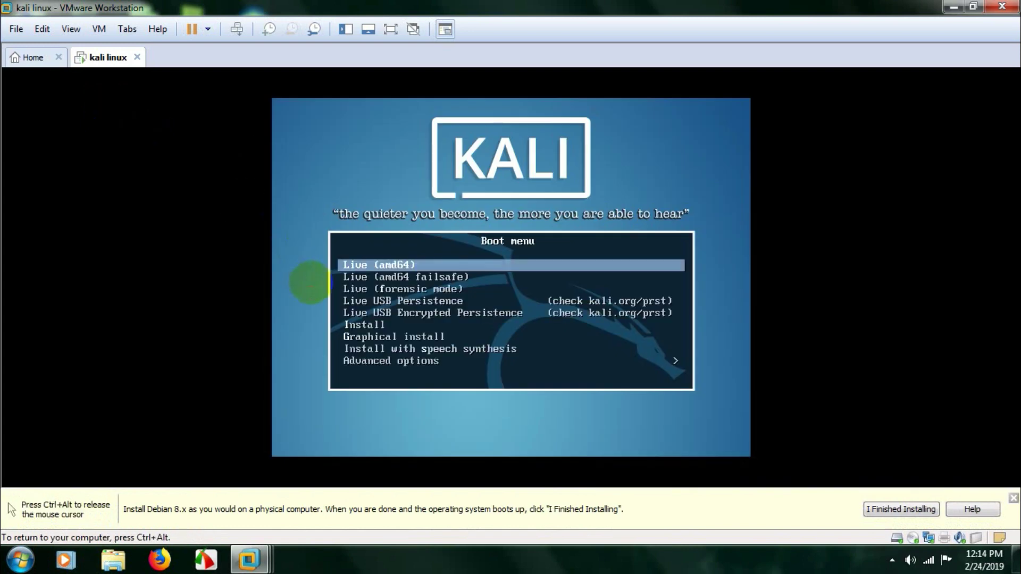
key("Down")
key("Down")
key("Down")
key("Down")
key("Down")
key("Down")
key("Down")
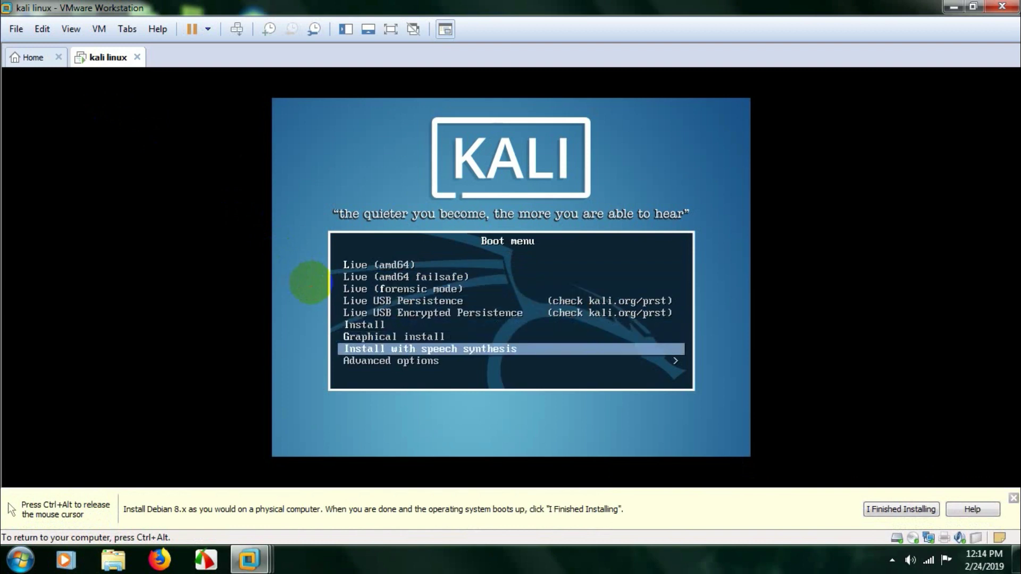
key("Up")
key("Return")
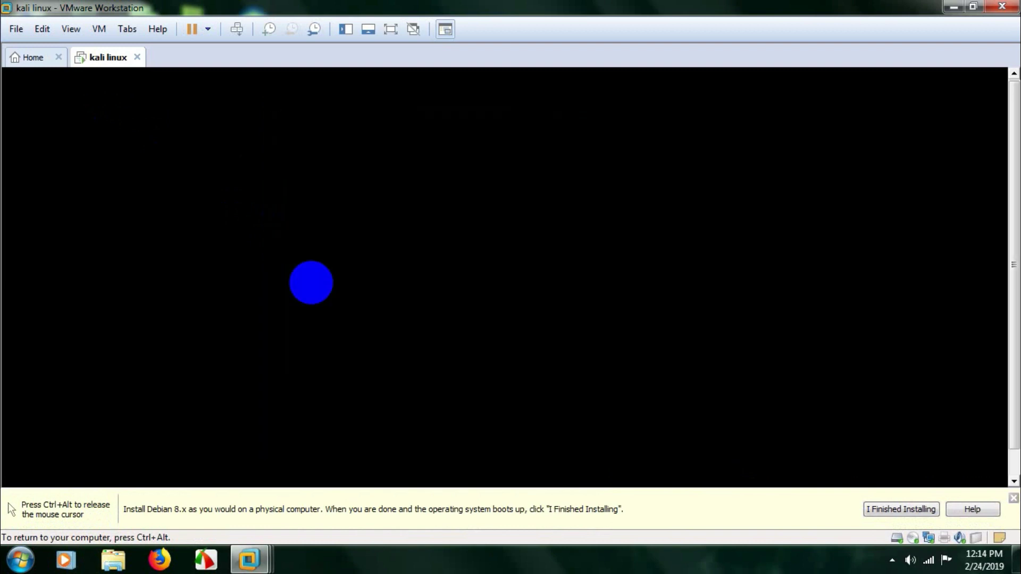
- Release input from the virtual machine, dismiss the installation hint bar and switch the virtual machine to full screen
key("ctrl+alt")
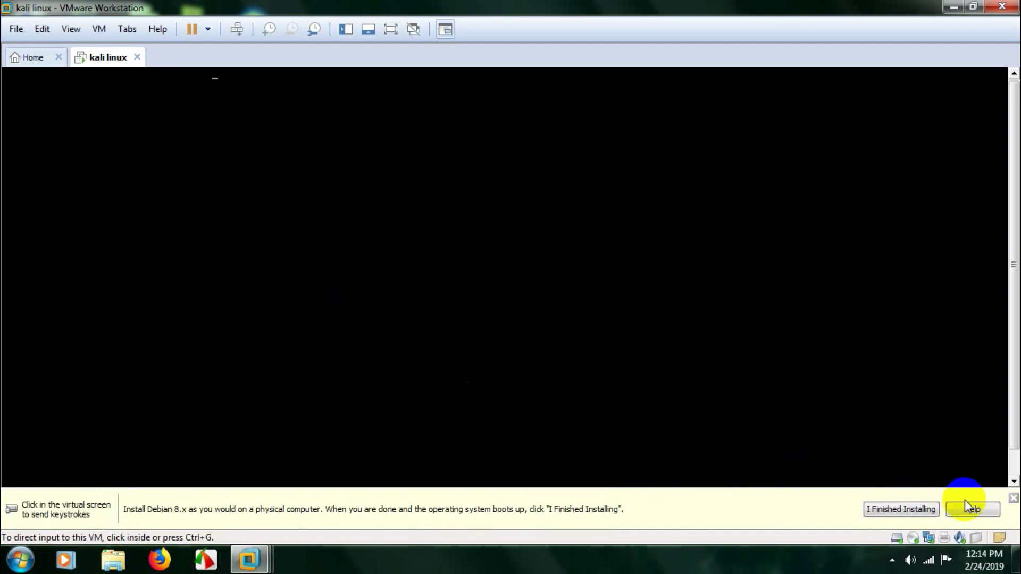
left_click(1013, 500)
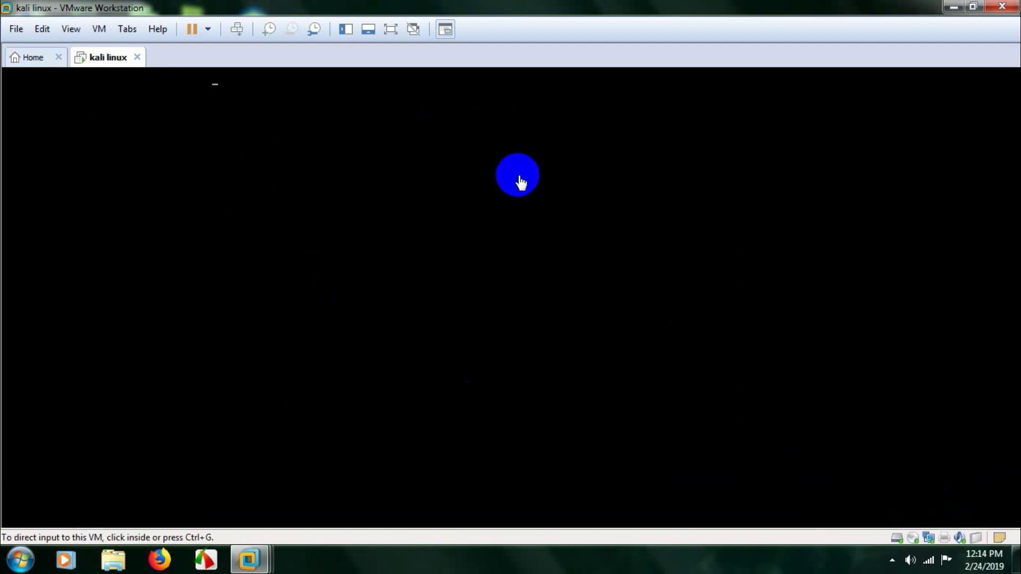
left_click(391, 29)
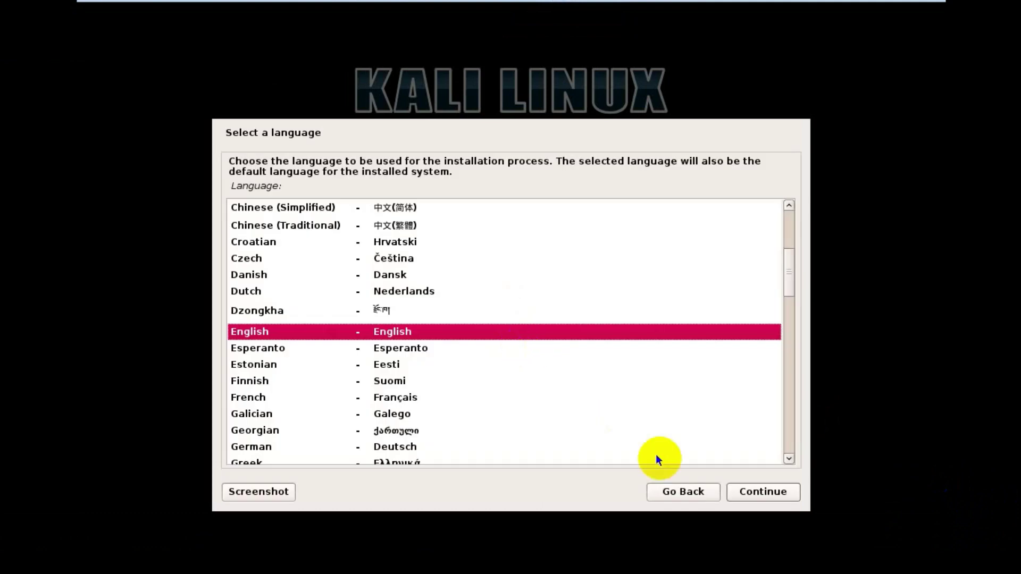
- Select English as the installation language and accept the default location and keyboard settings
left_click(774, 493)
left_click(774, 493)
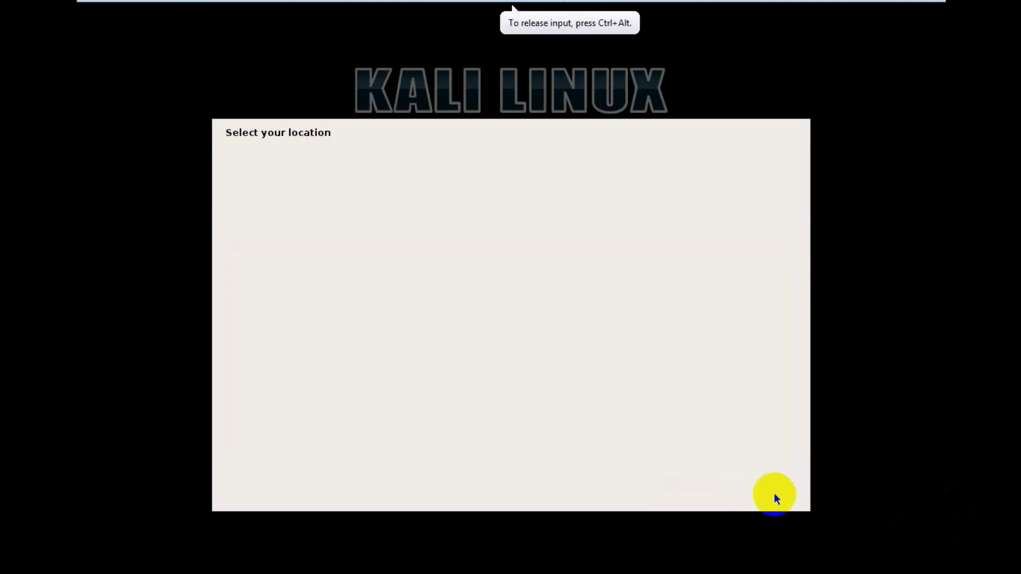
left_click(774, 493)
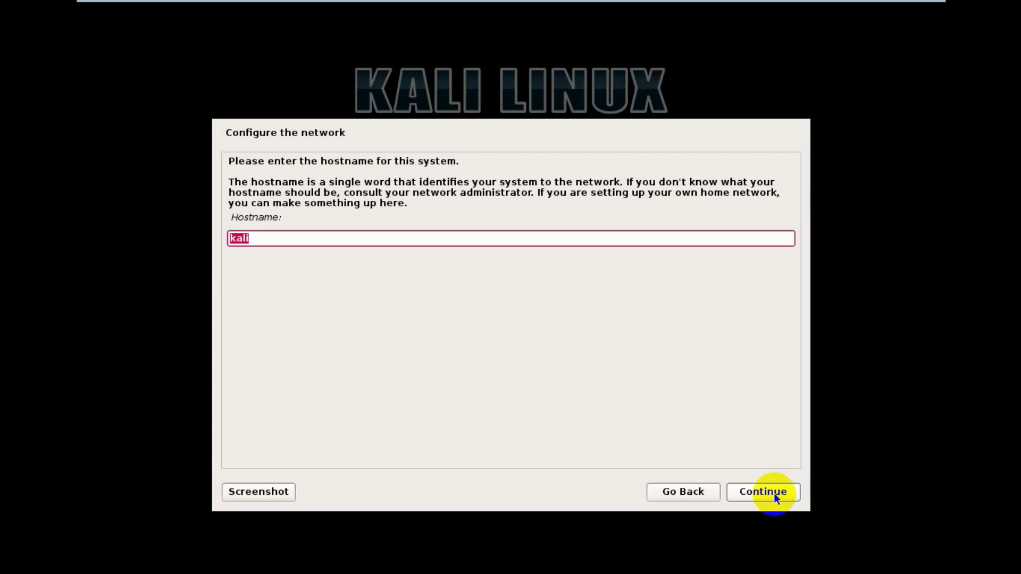
- Accept kali as the hostname, keep the default network settings, and leave the root password empty
left_click(774, 493)
left_click(774, 493)
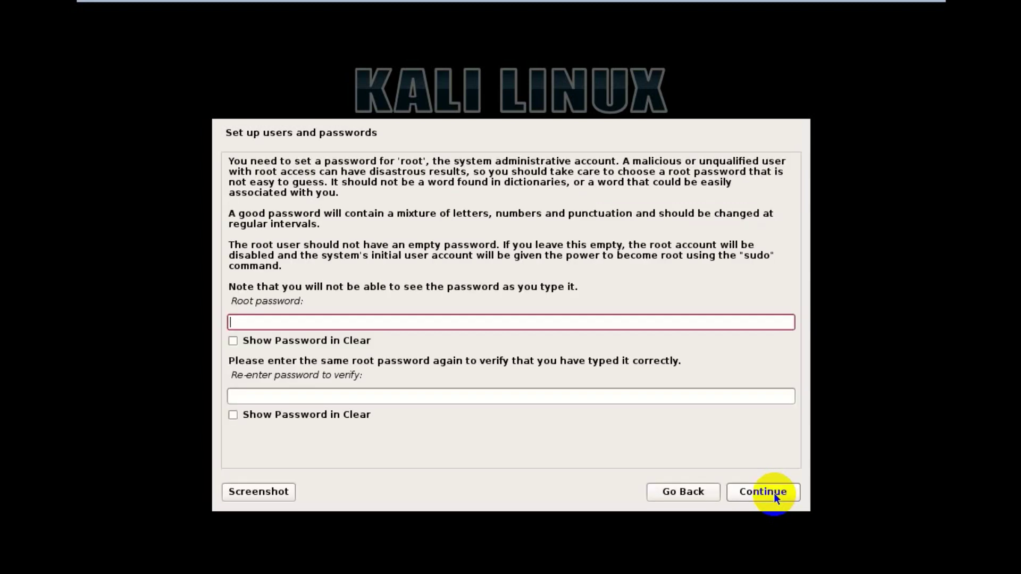
left_click(774, 494)
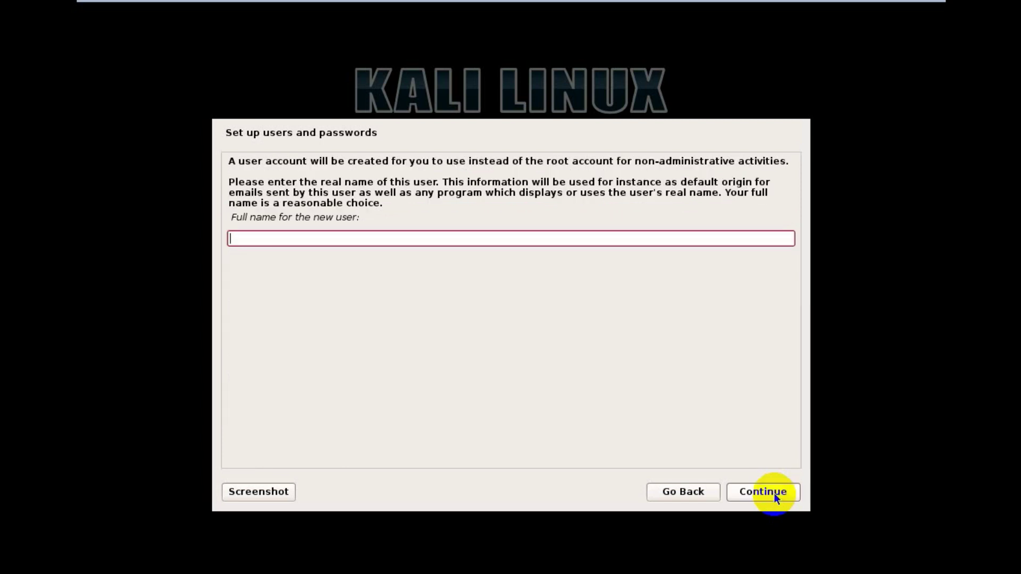
- Enter the new user's full name and accept the suggested account username
type("GhostBit")
left_click(774, 493)
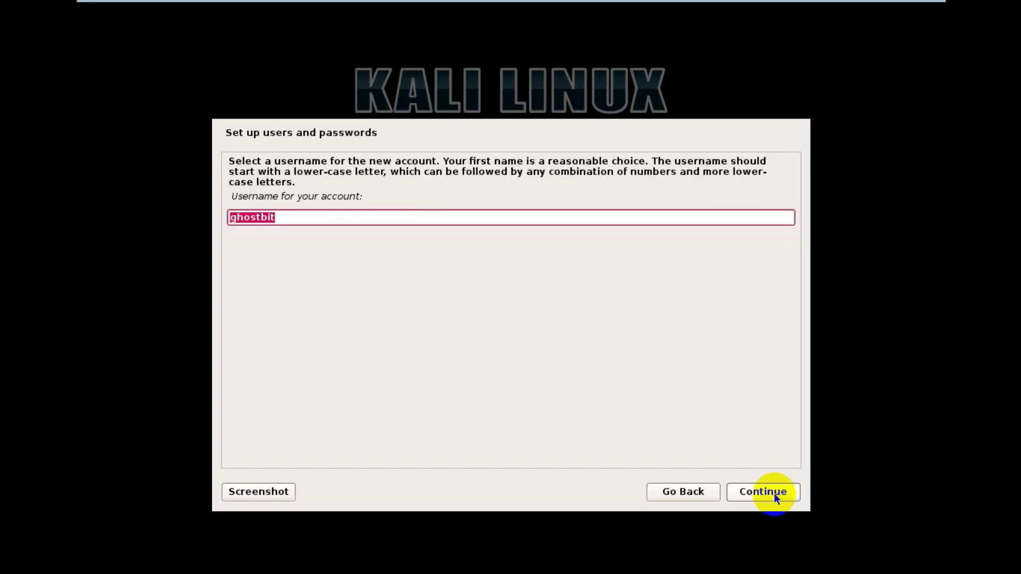
left_click(774, 493)
left_click(774, 493)
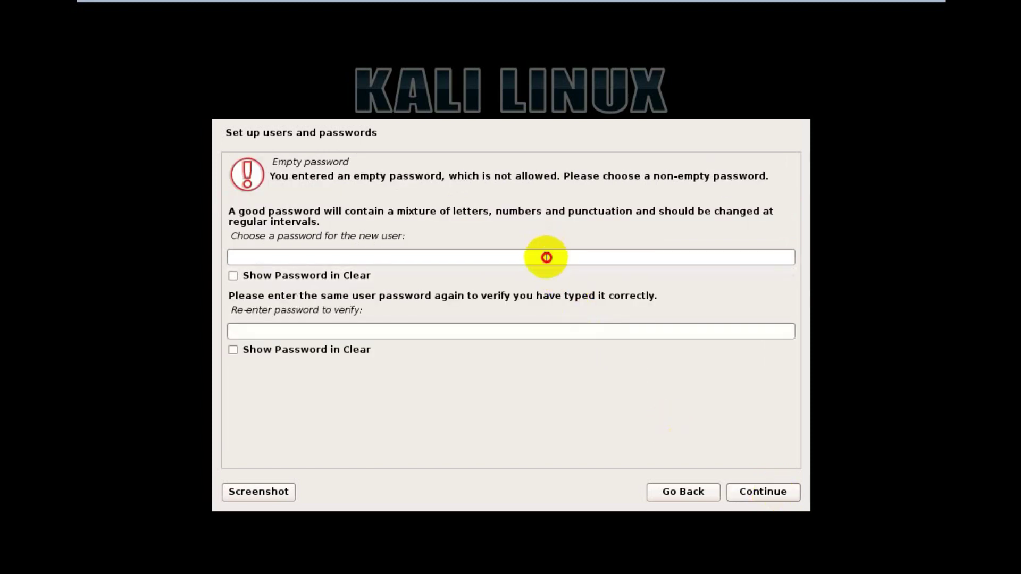
- Enter the new user's password, re-enter it for verification, and continue to the clock configuration
left_click(546, 256)
type("*****")
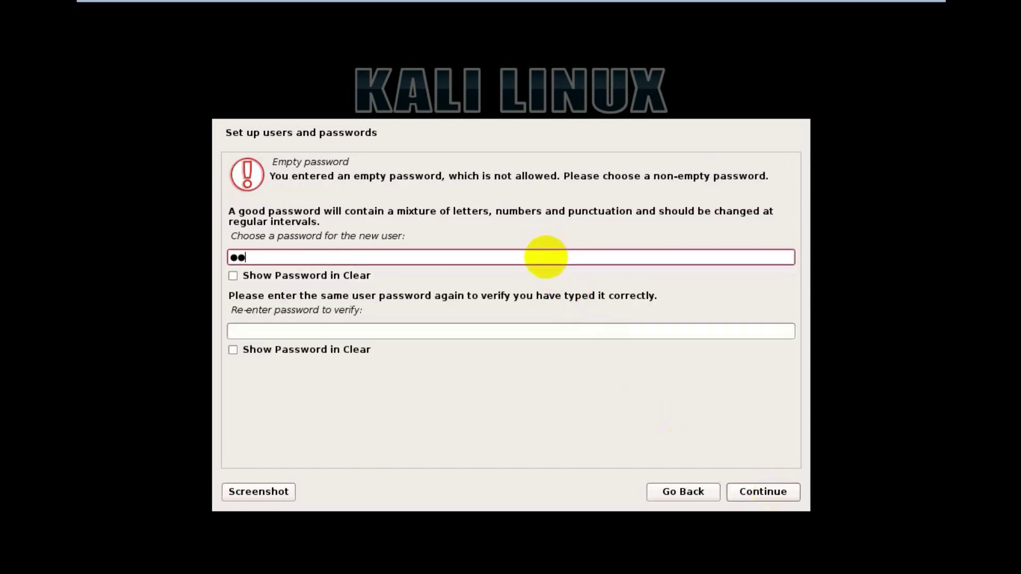
type("*")
key("Tab")
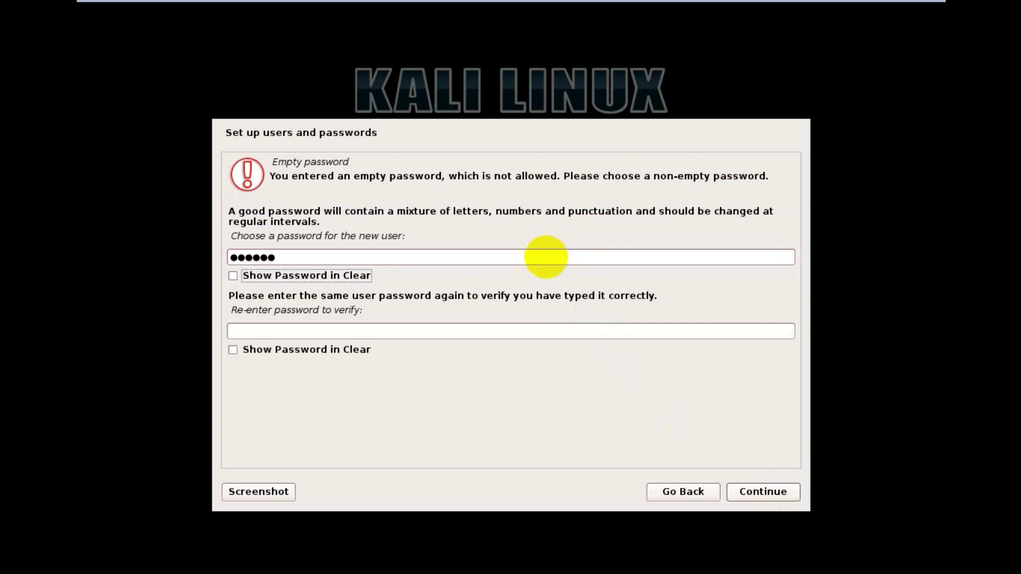
key("Tab")
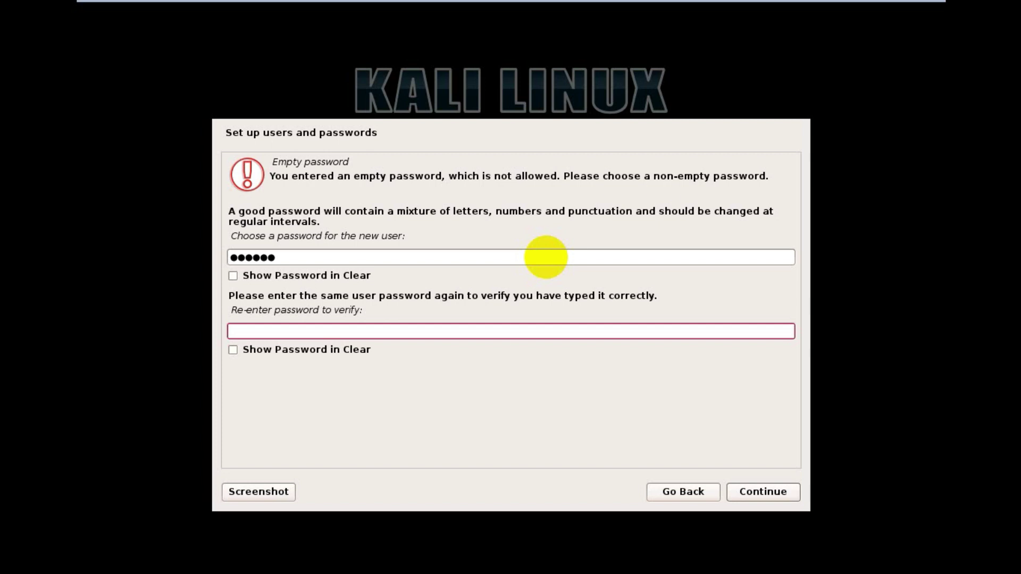
type("******")
left_click(758, 492)
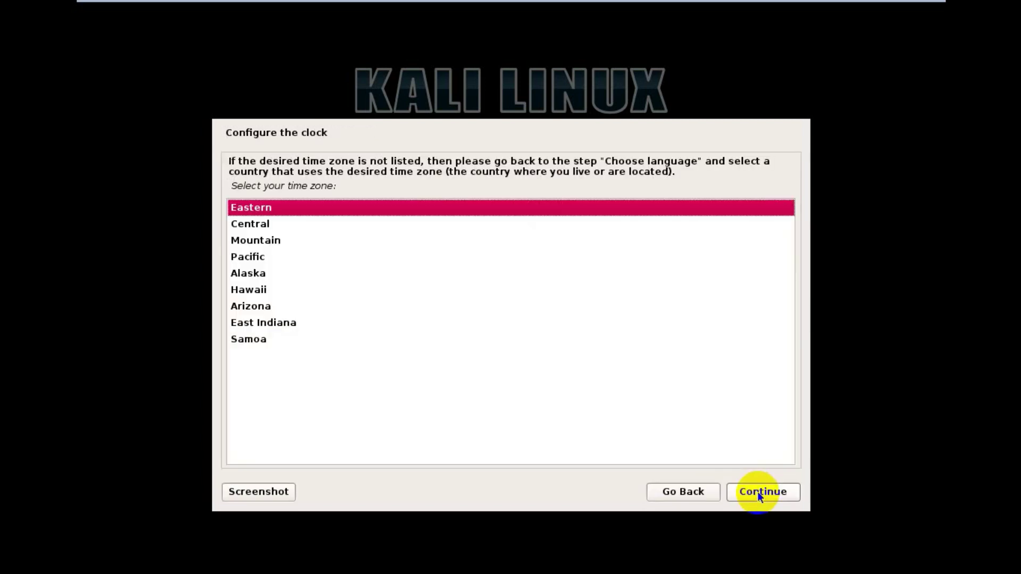
- Accept the Eastern time zone and set up guided partitioning of the entire sda disk with all files in one partition
left_click(759, 494)
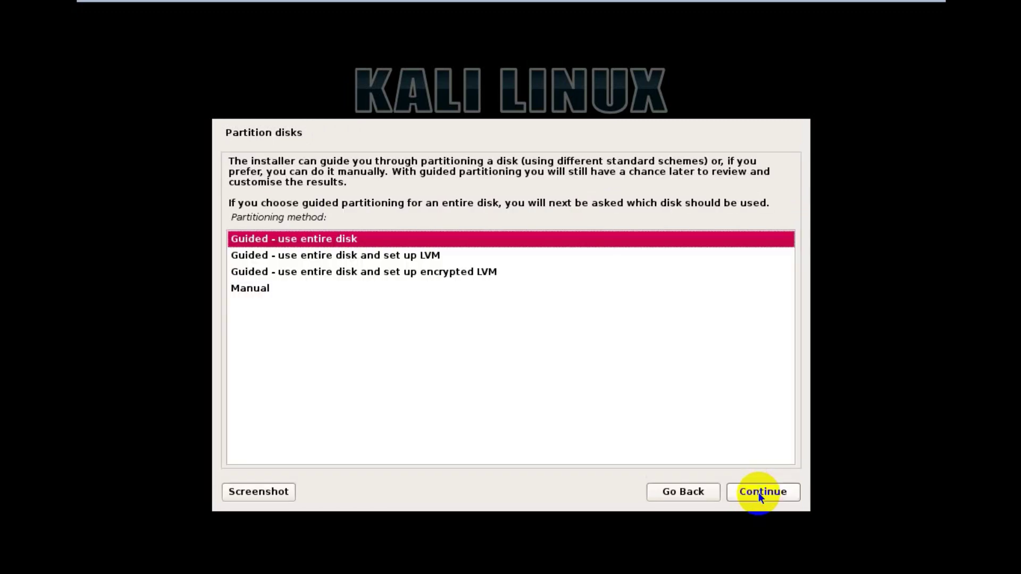
left_click(761, 491)
left_click(761, 492)
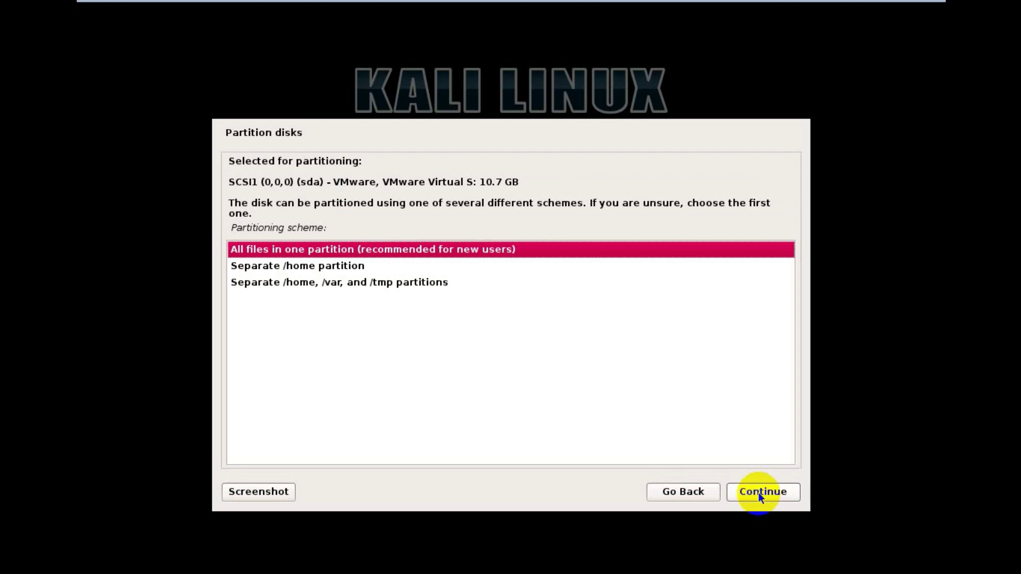
left_click(759, 493)
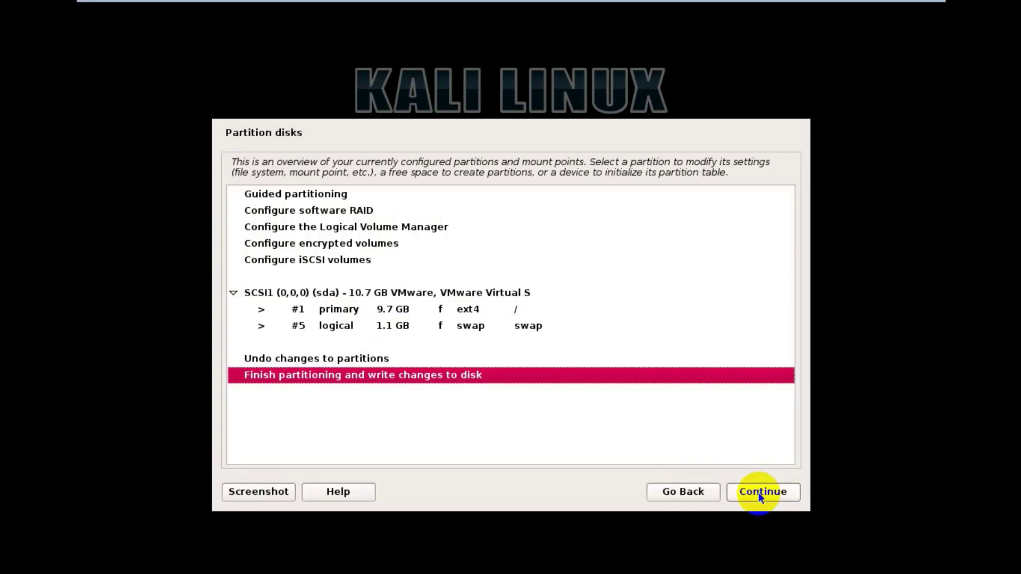
- Finish partitioning, confirm writing the changes to disk, and proceed with the package manager configuration
left_click(759, 492)
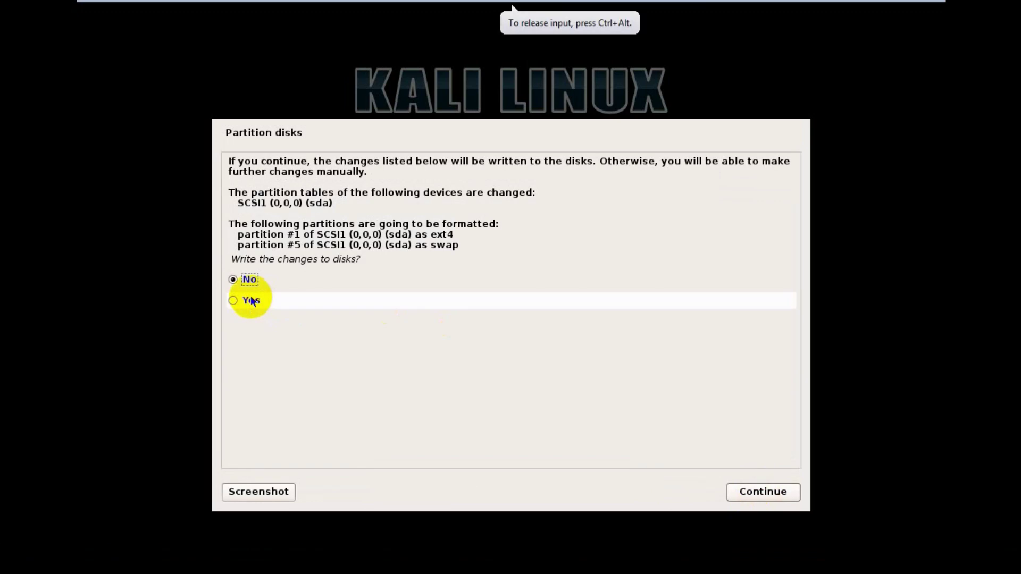
left_click(754, 491)
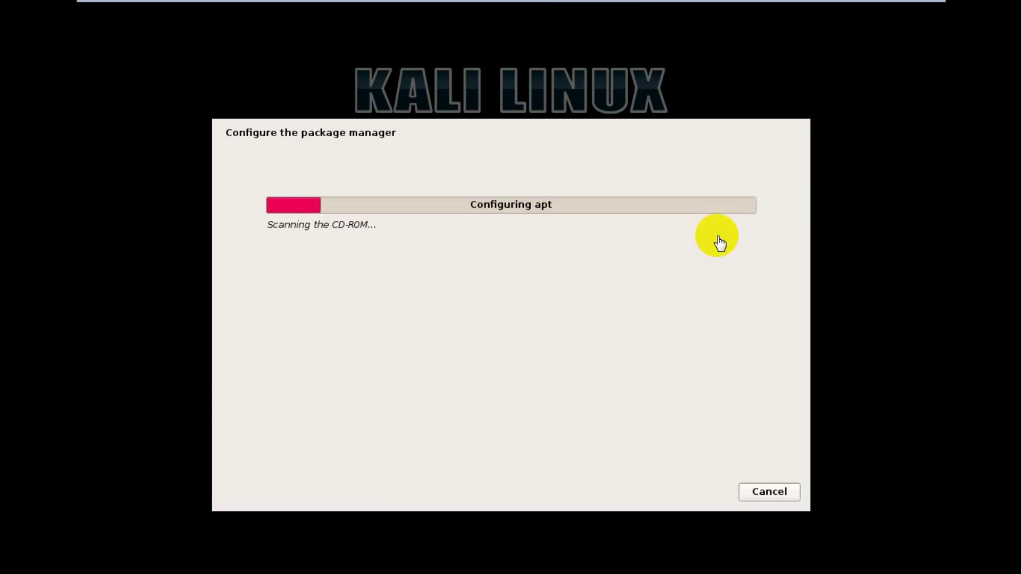
key("Return")
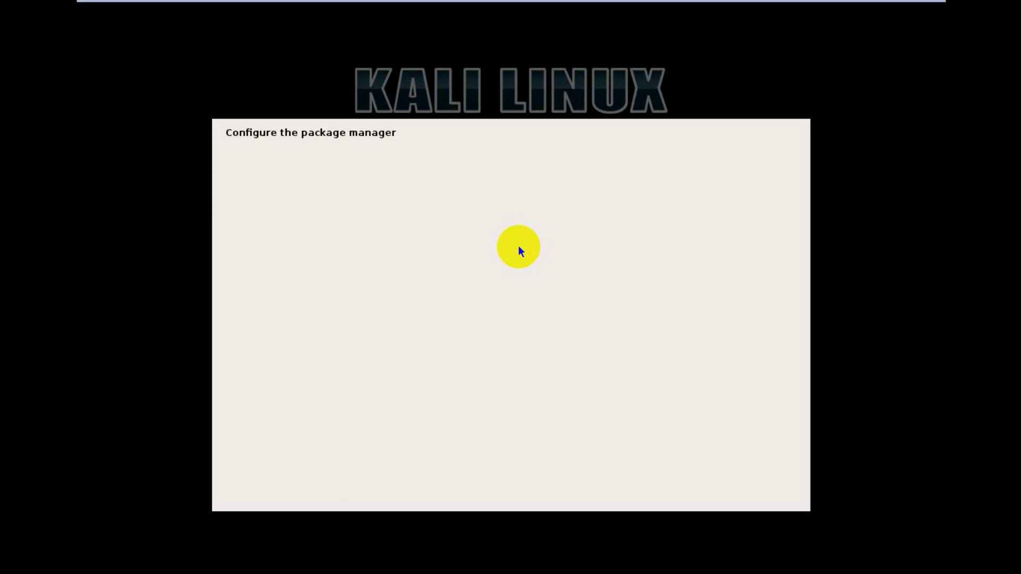
key("ctrl+alt")
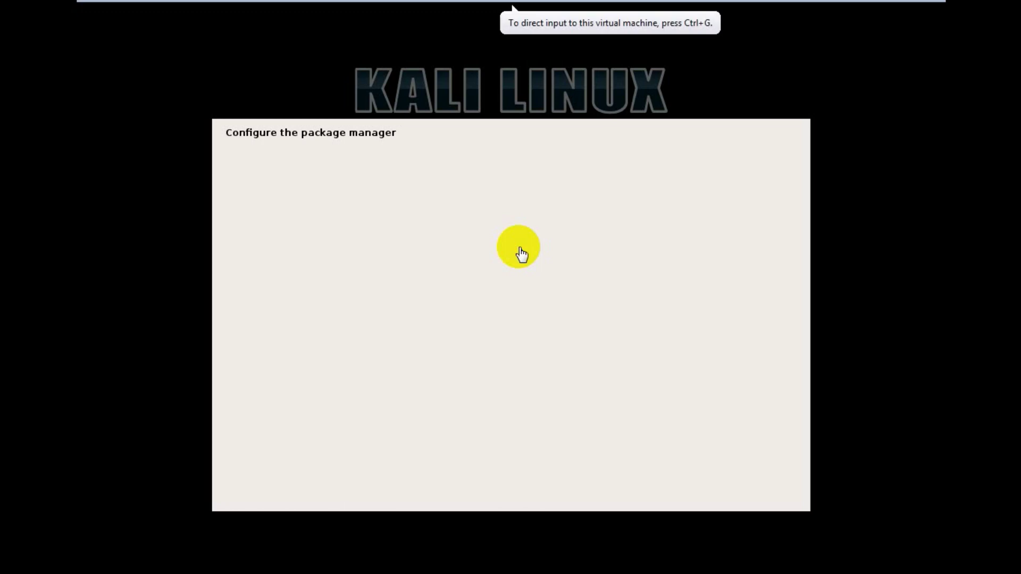
left_click(522, 254)
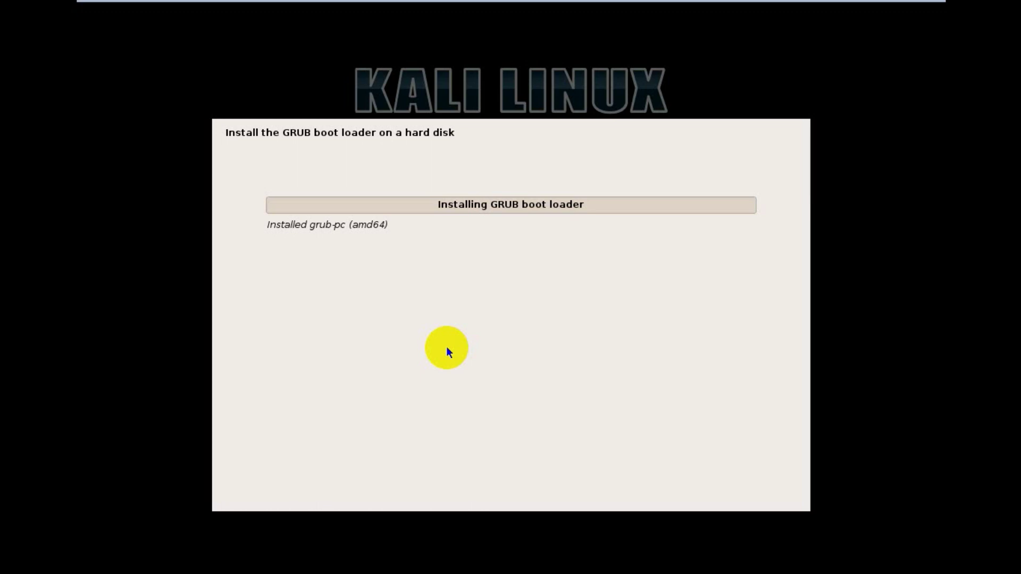
key("ctrl+alt")
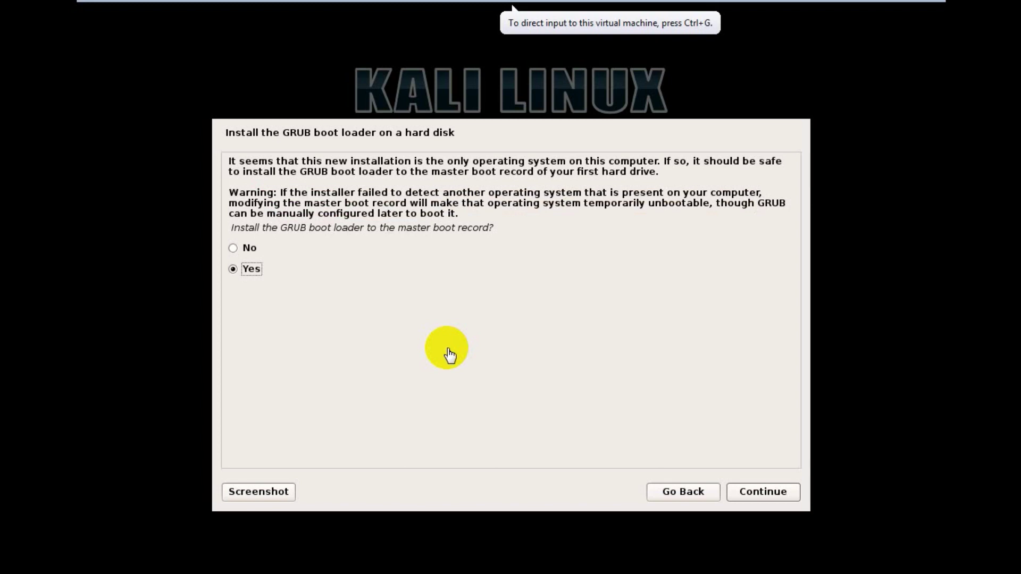
- Install the GRUB boot loader to the master boot record, choosing /dev/sda as the device
left_click(450, 351)
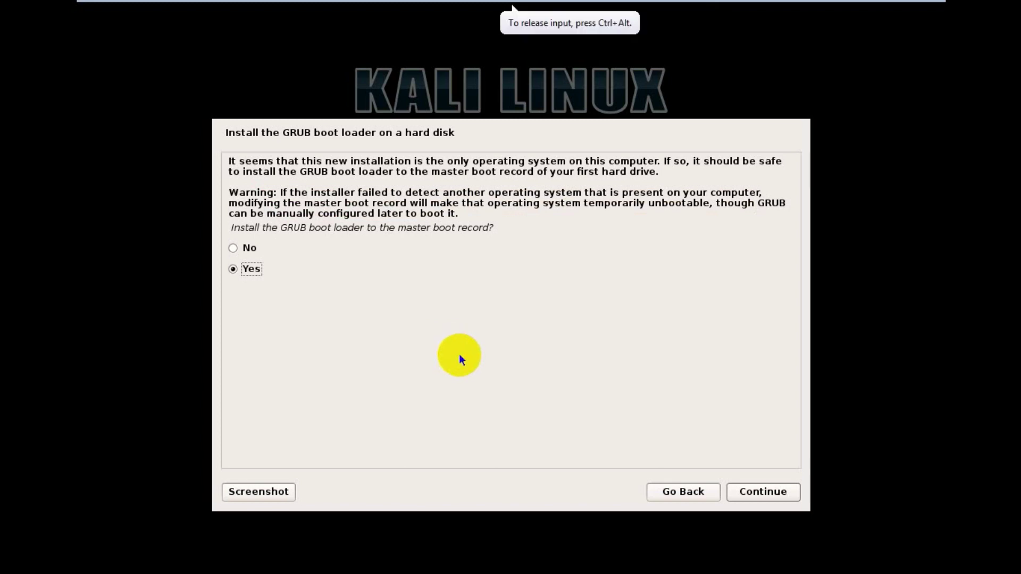
left_click(758, 493)
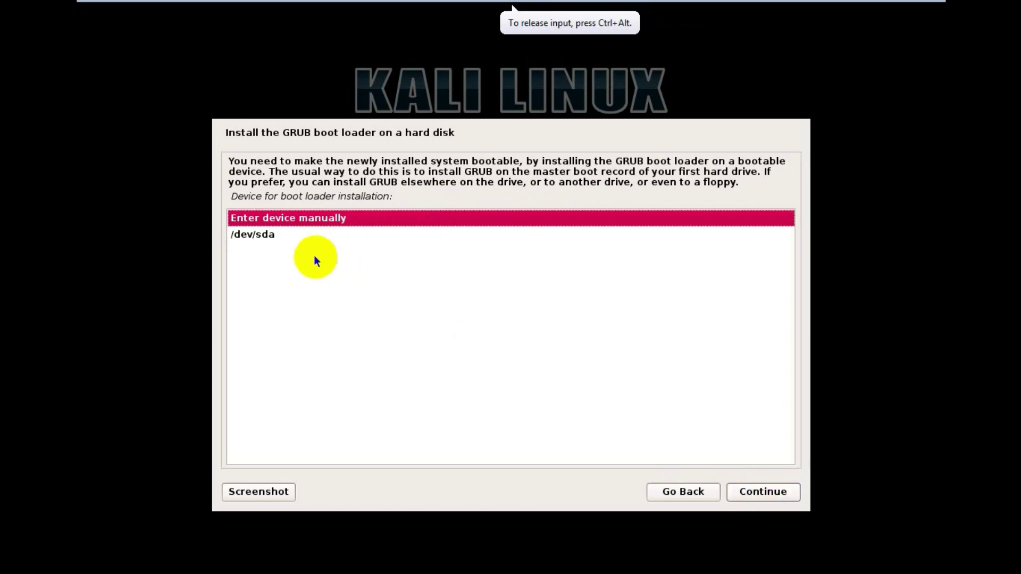
left_click(283, 238)
left_click(761, 492)
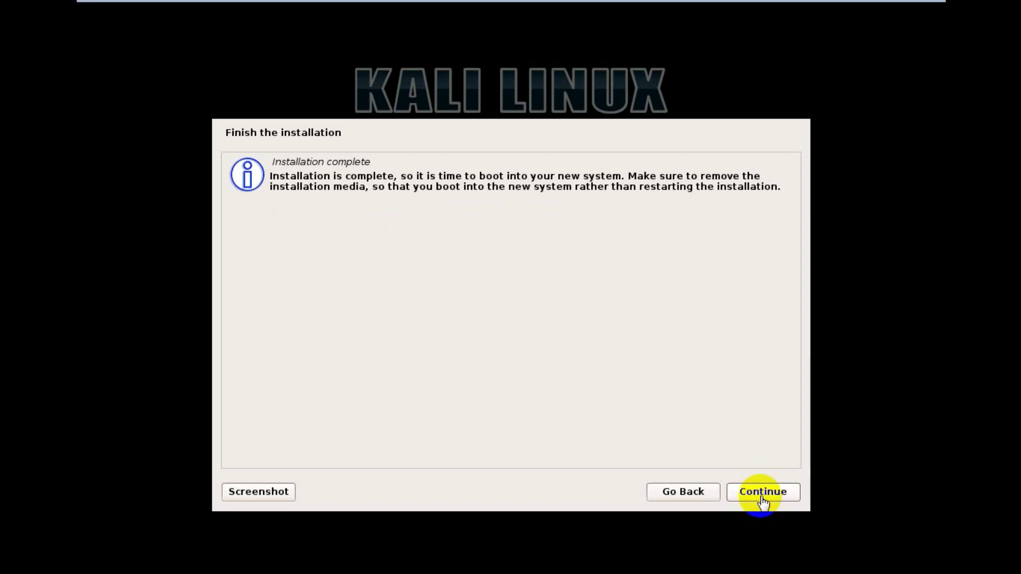
- Finish the installation and reboot the virtual machine into Kali GNU/Linux
left_click(762, 498)
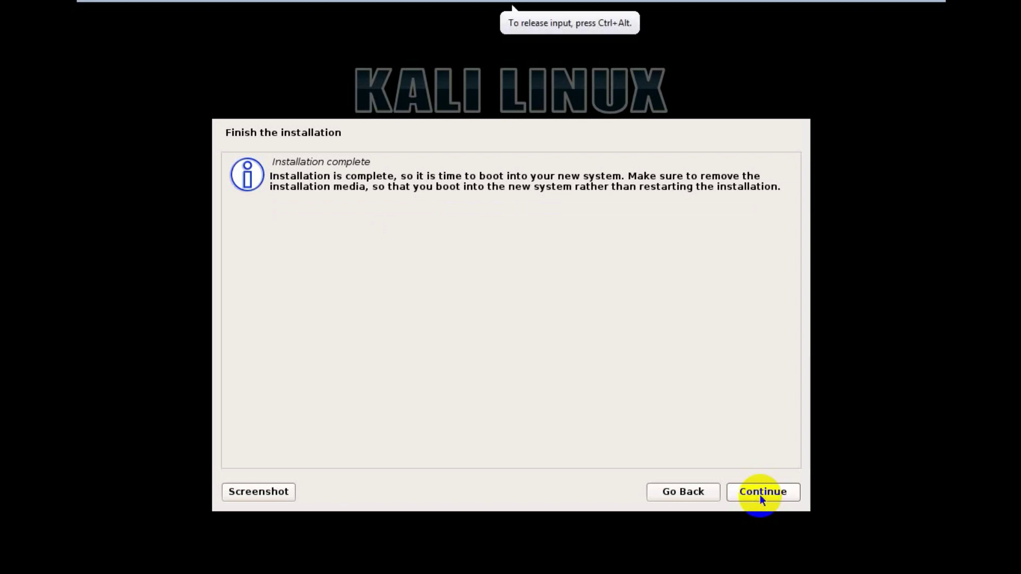
left_click(762, 498)
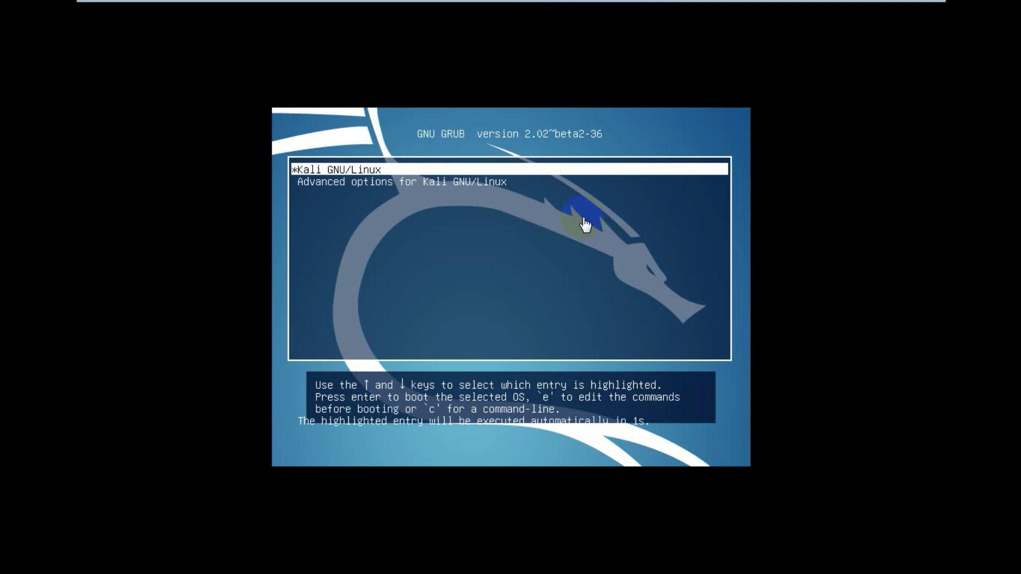
left_click(485, 178)
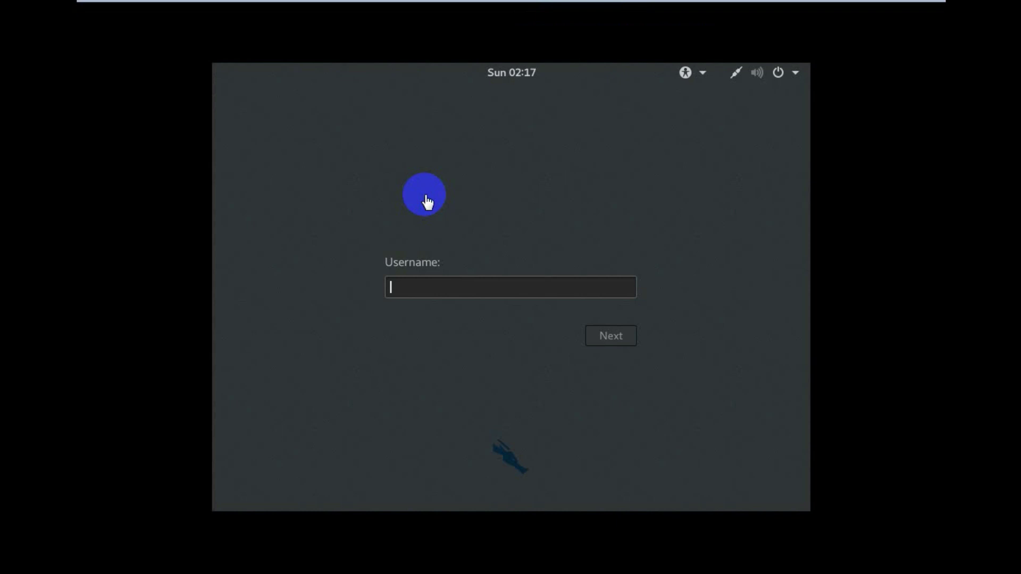
- Sign in to the installed system with the account username and password, then release input from the virtual machine
left_click(417, 282)
type("ghostbit")
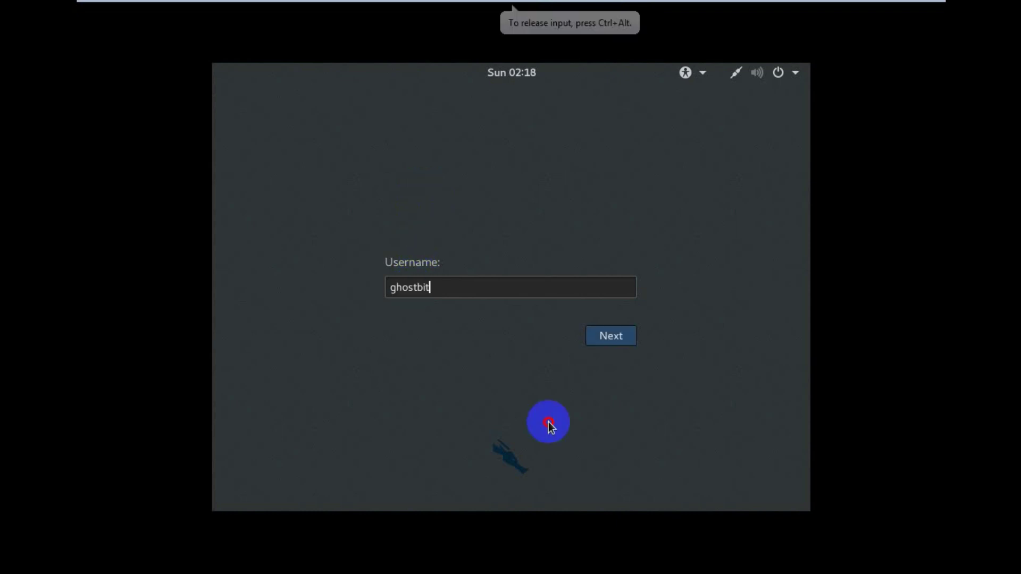
left_click(595, 340)
left_click(548, 304)
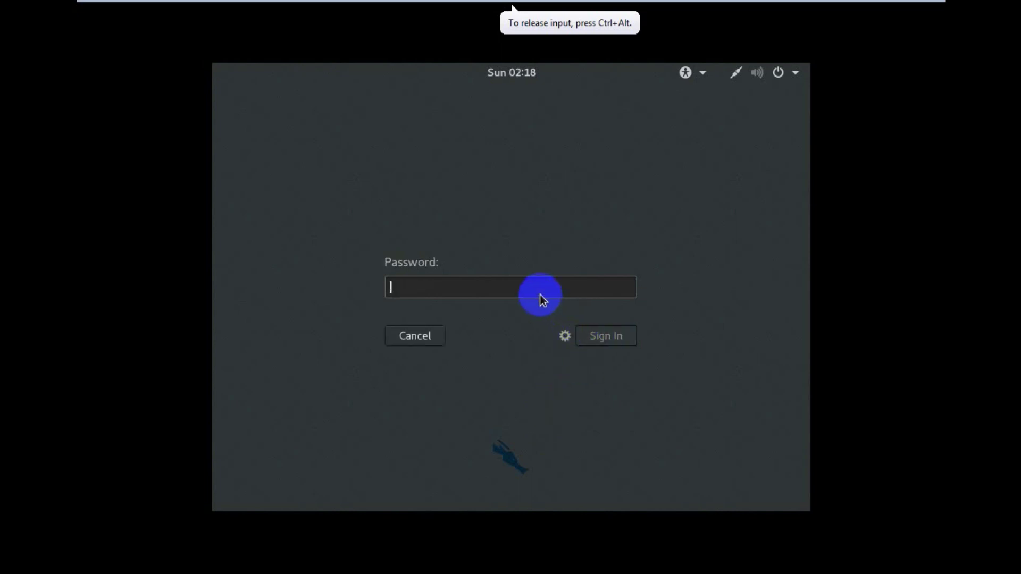
type("•••")
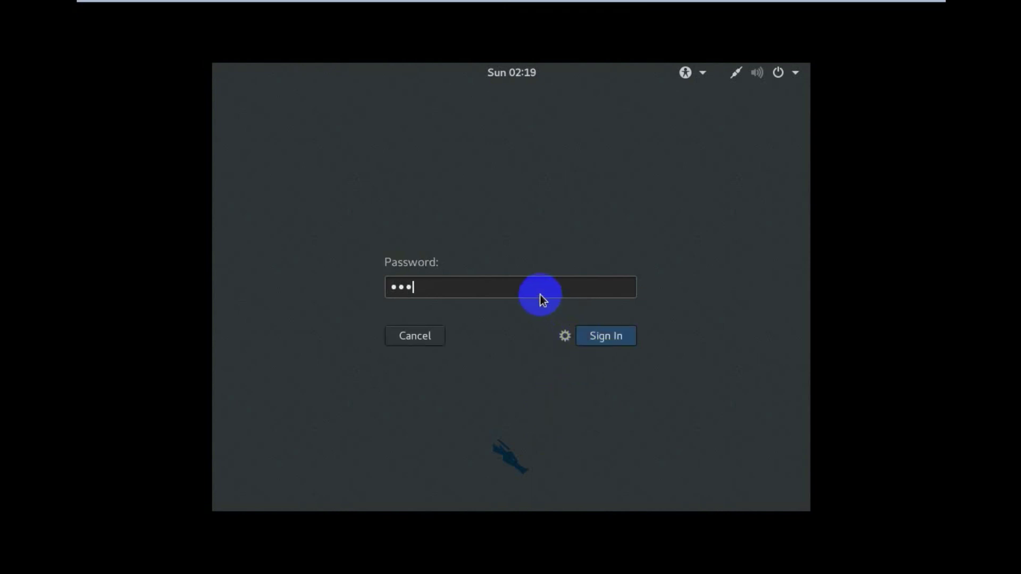
type("•••")
left_click(604, 337)
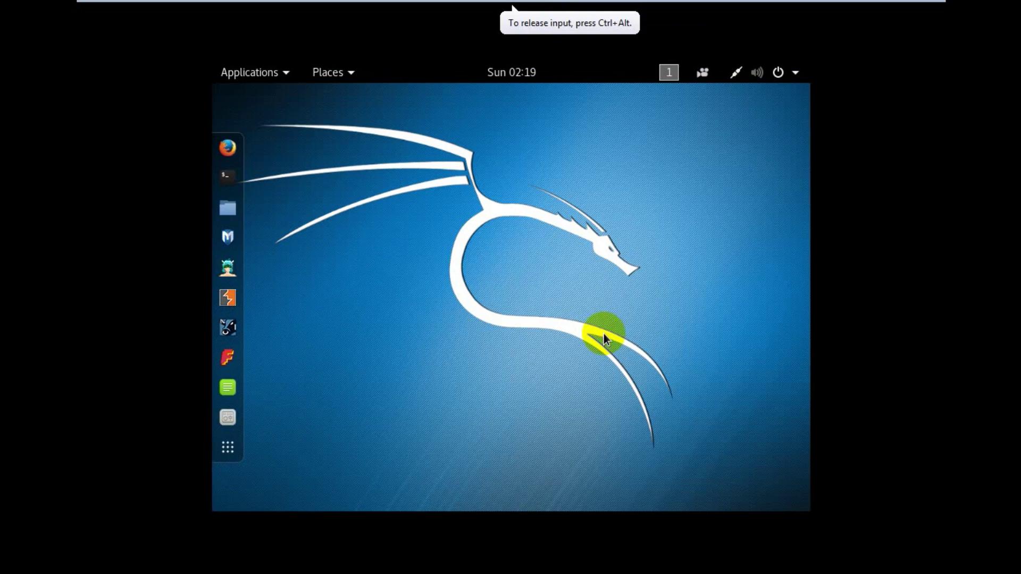
key("ctrl+alt")
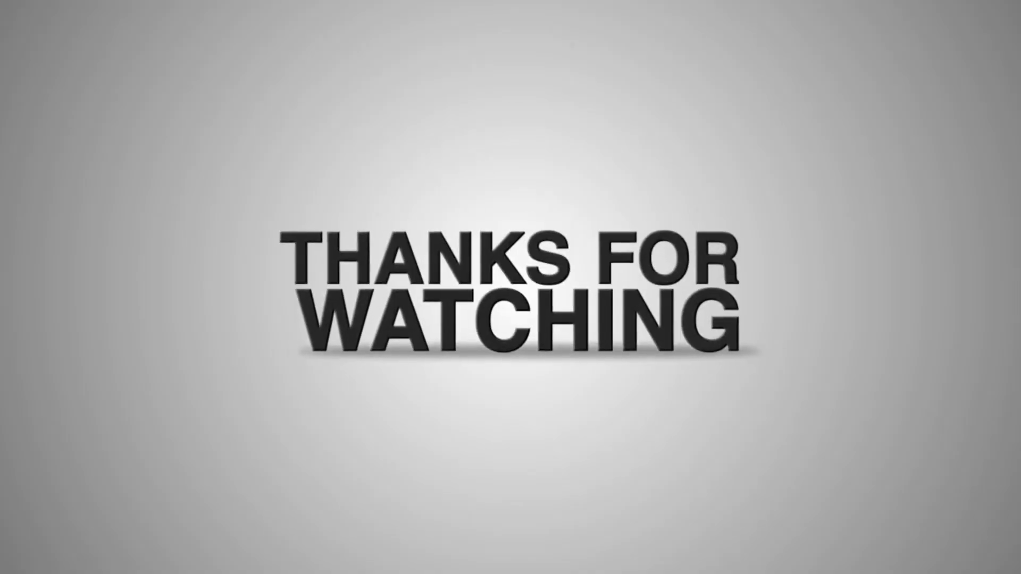